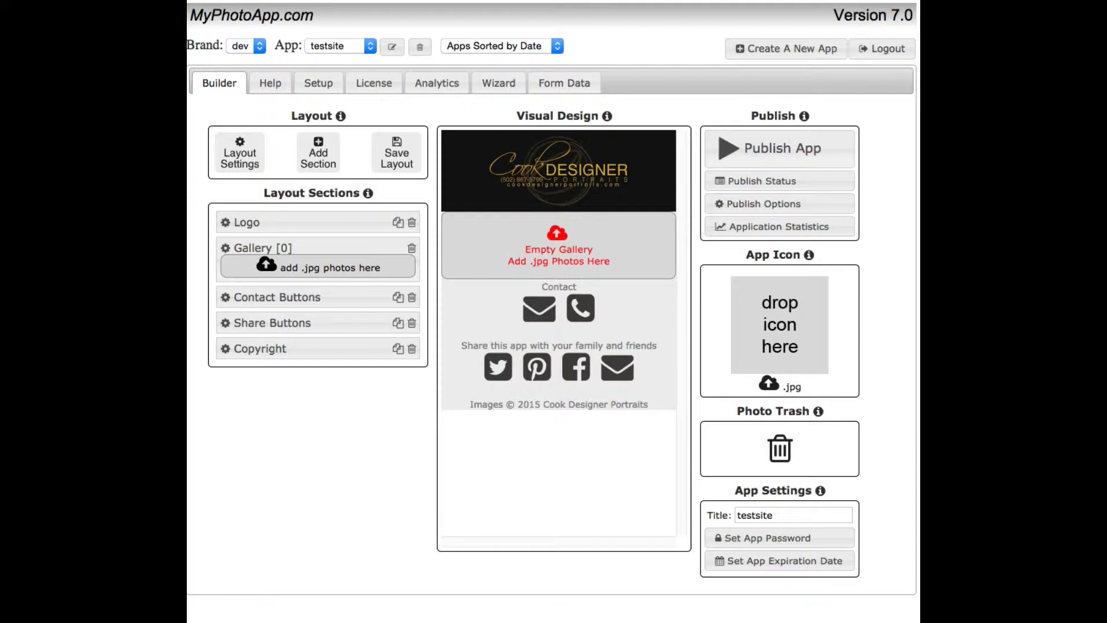
# - Open the form data recorded for the testsite app, and collapse and re-expand the field visibility and filter list
pyautogui.click(561, 84)
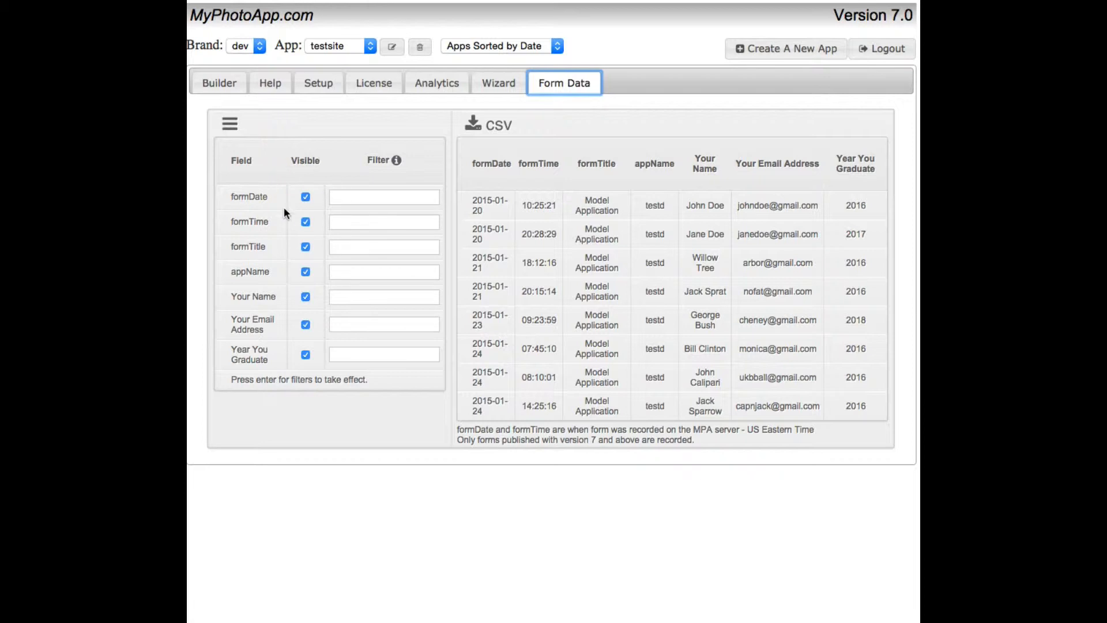
pyautogui.click(228, 125)
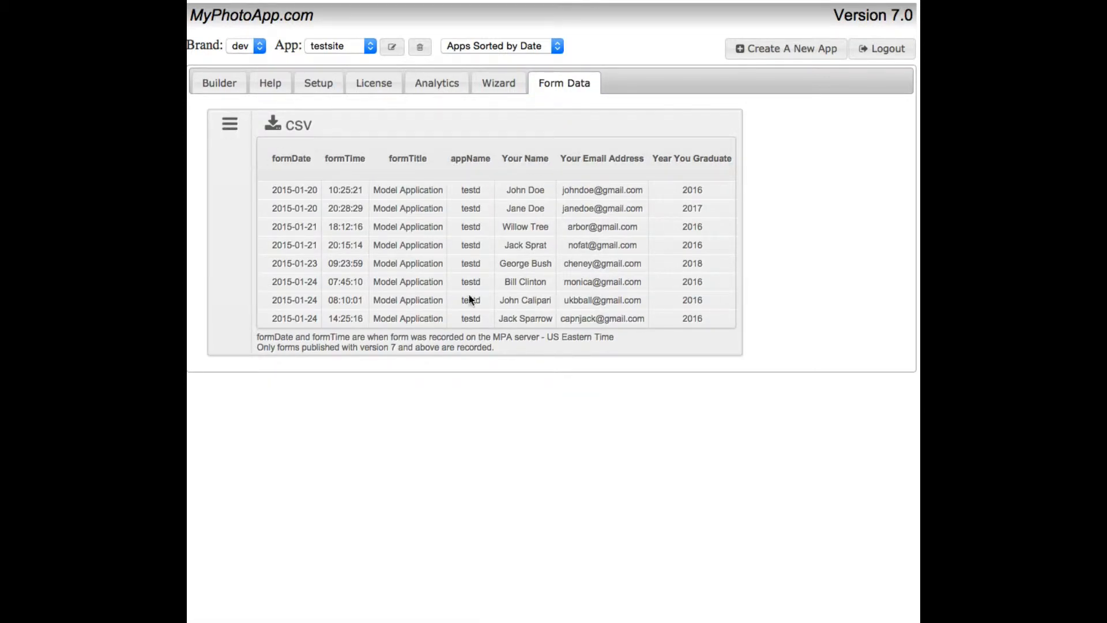
pyautogui.click(228, 125)
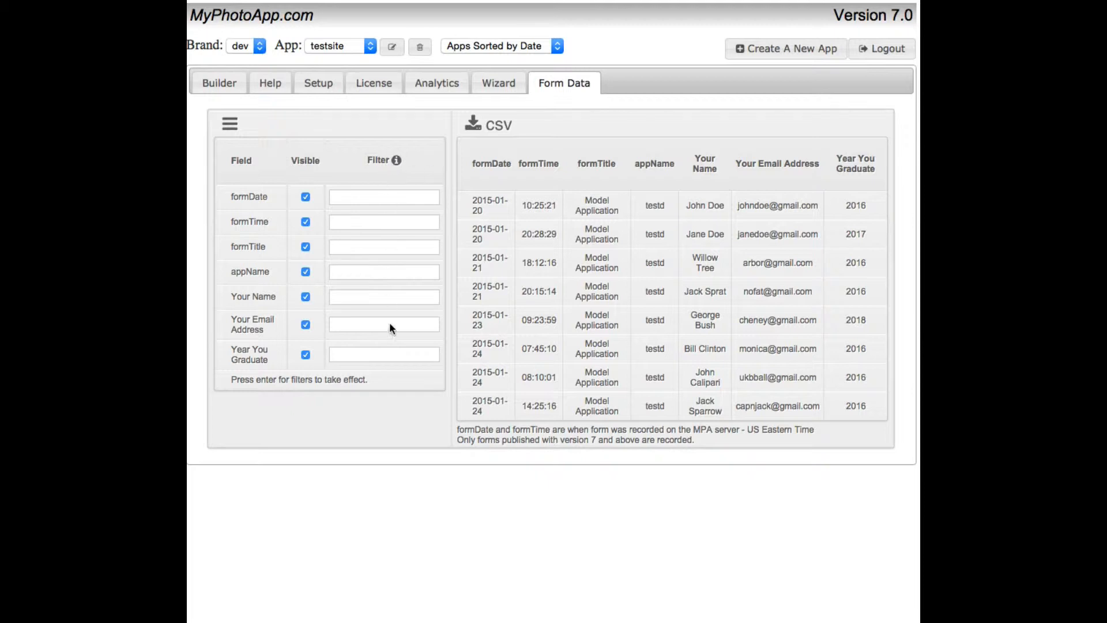
# - Read the filter help on matching values, comparison operators and regular expressions, and close it
pyautogui.click(397, 161)
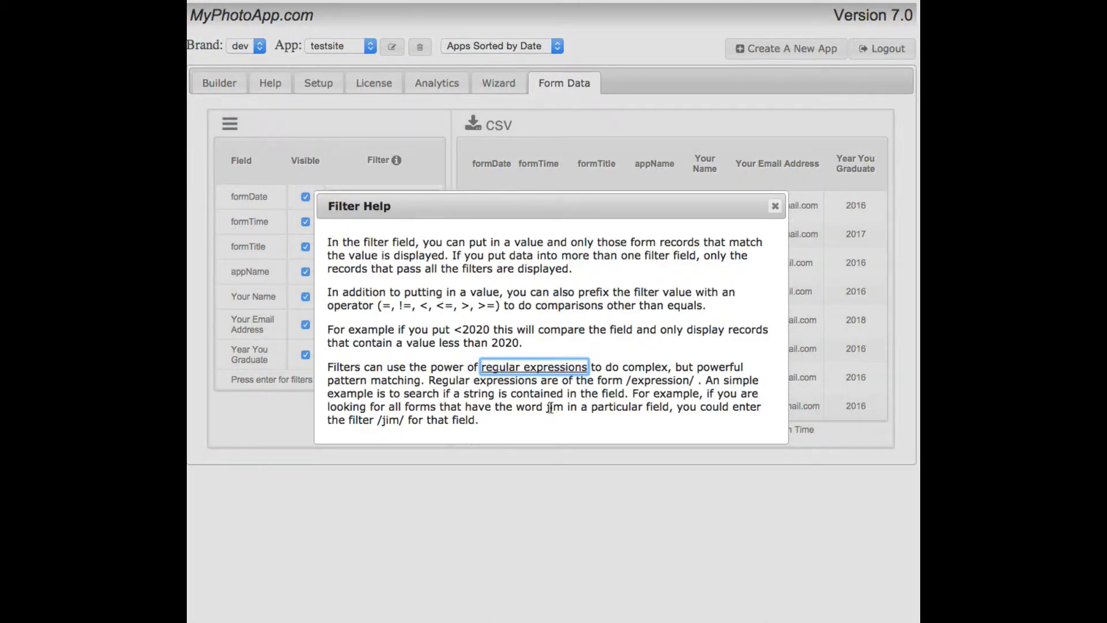
pyautogui.click(775, 207)
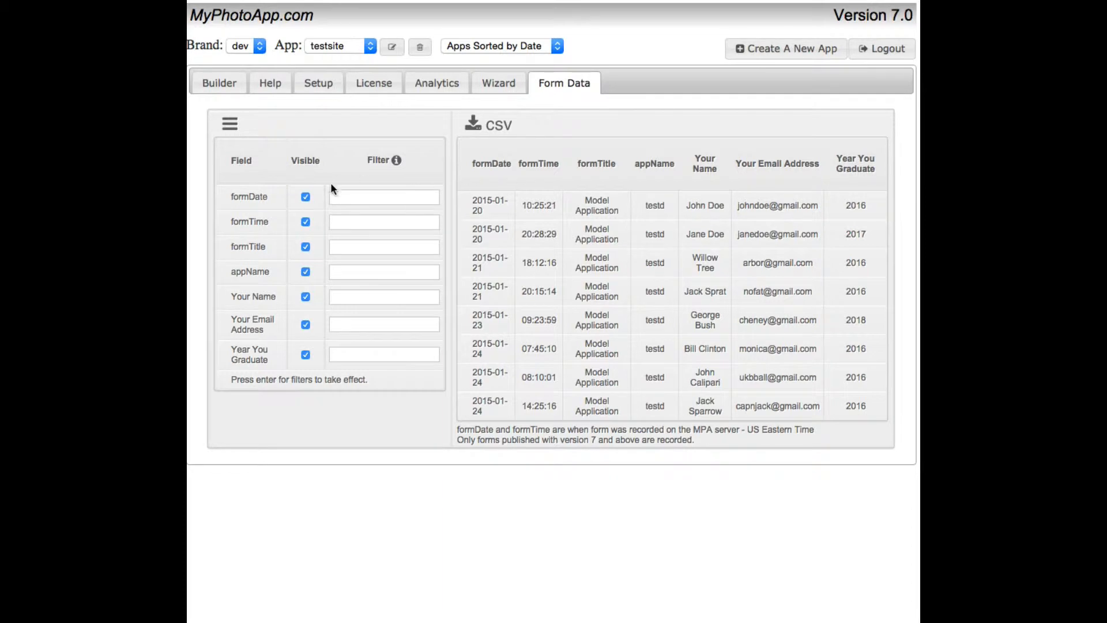
# - Hide the formDate and formTime columns, and toggle the Year You Graduate column off and back on
pyautogui.click(304, 198)
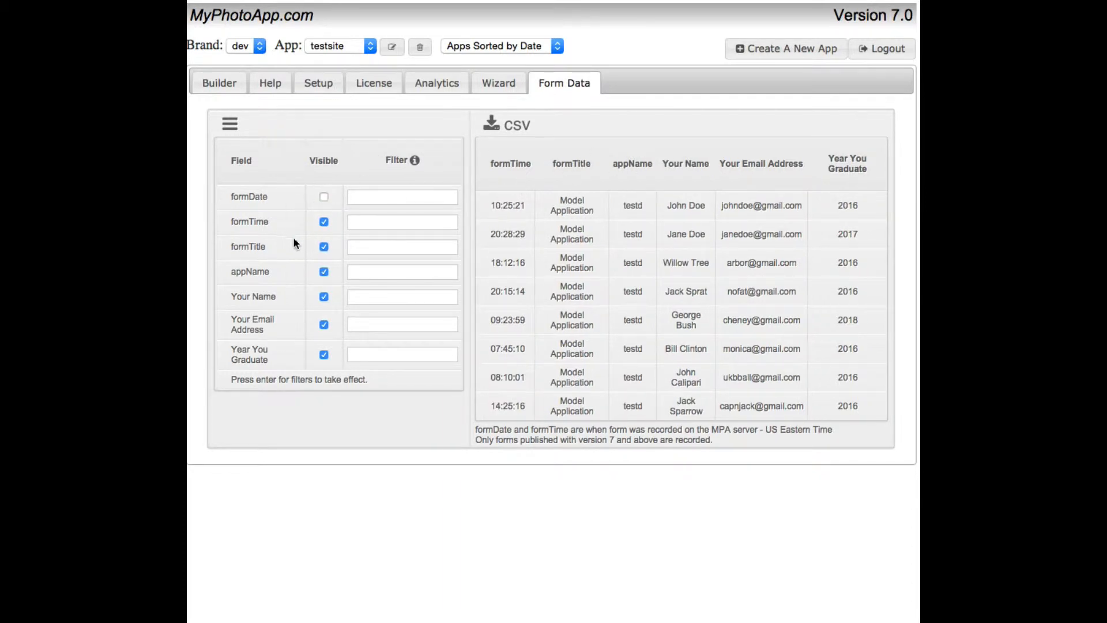
pyautogui.click(319, 223)
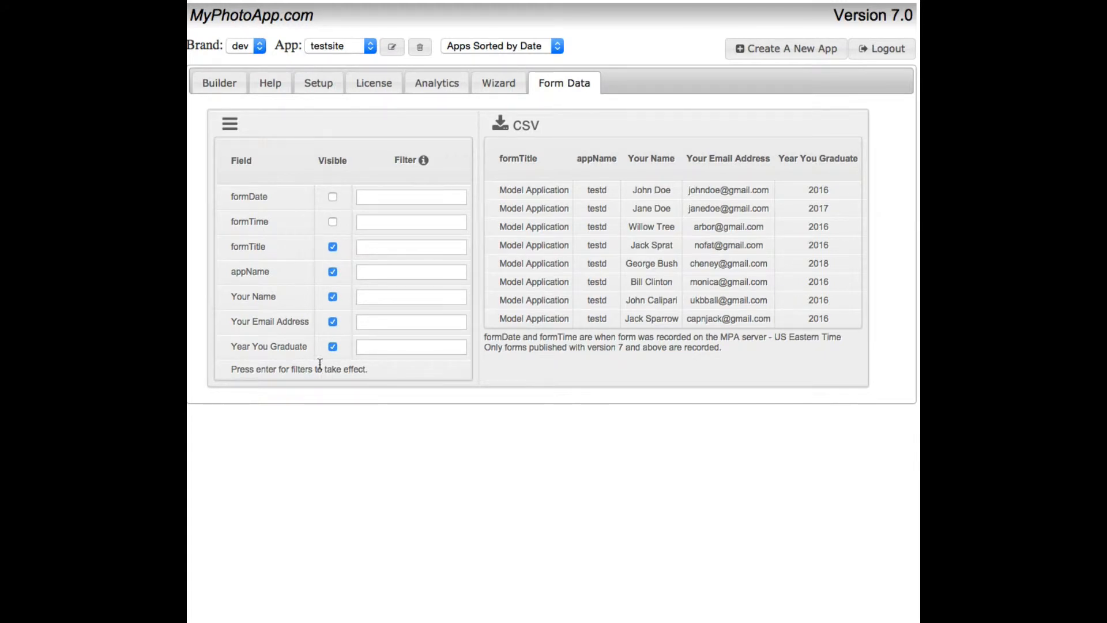
pyautogui.click(332, 348)
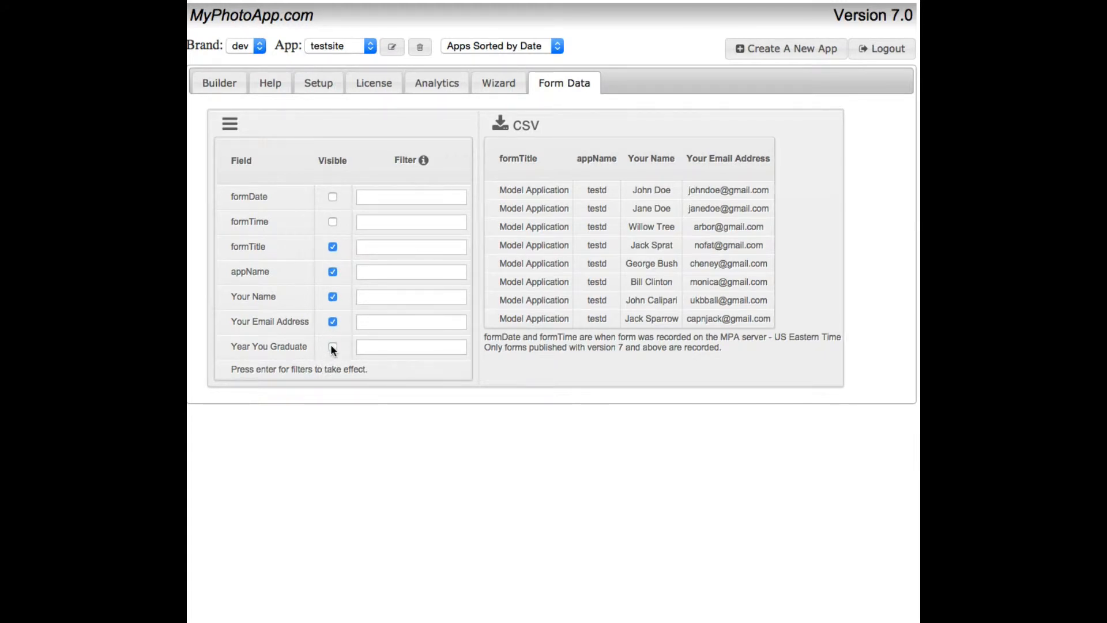
pyautogui.click(333, 347)
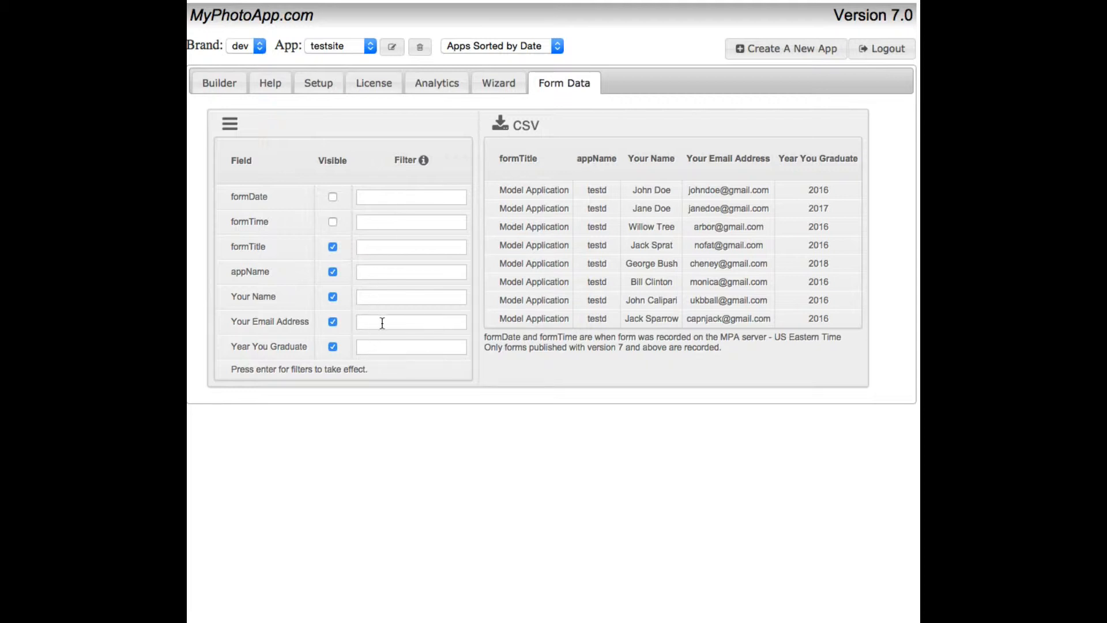
# - Filter the form records to those whose Year You Graduate equals 2017
pyautogui.click(411, 352)
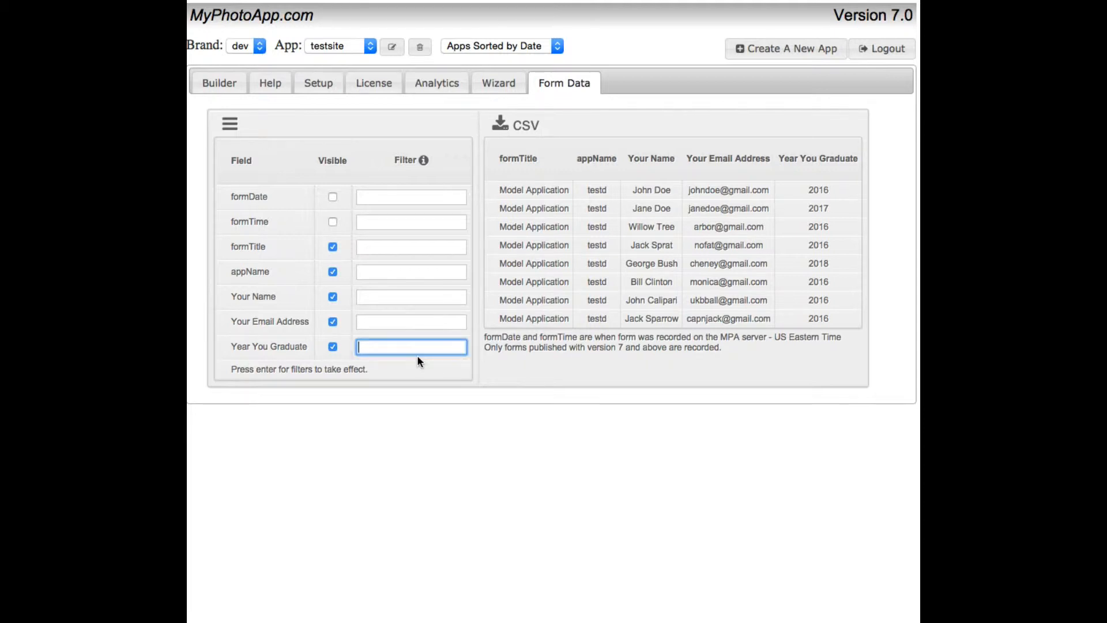
pyautogui.write('2017')
pyautogui.press('Return')
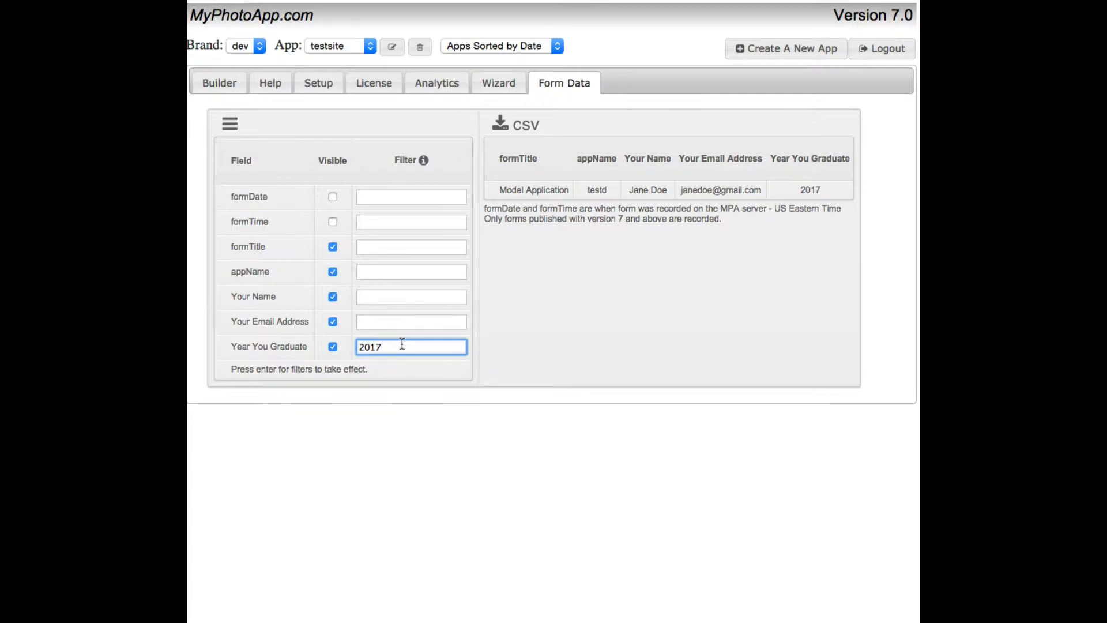
# - Change the Year You Graduate filter to >2017 and apply it, and extend it to >=2017
pyautogui.moveTo(397, 346); pyautogui.dragTo(352, 346)
pyautogui.click(358, 345)
pyautogui.write('>')
pyautogui.press('Return')
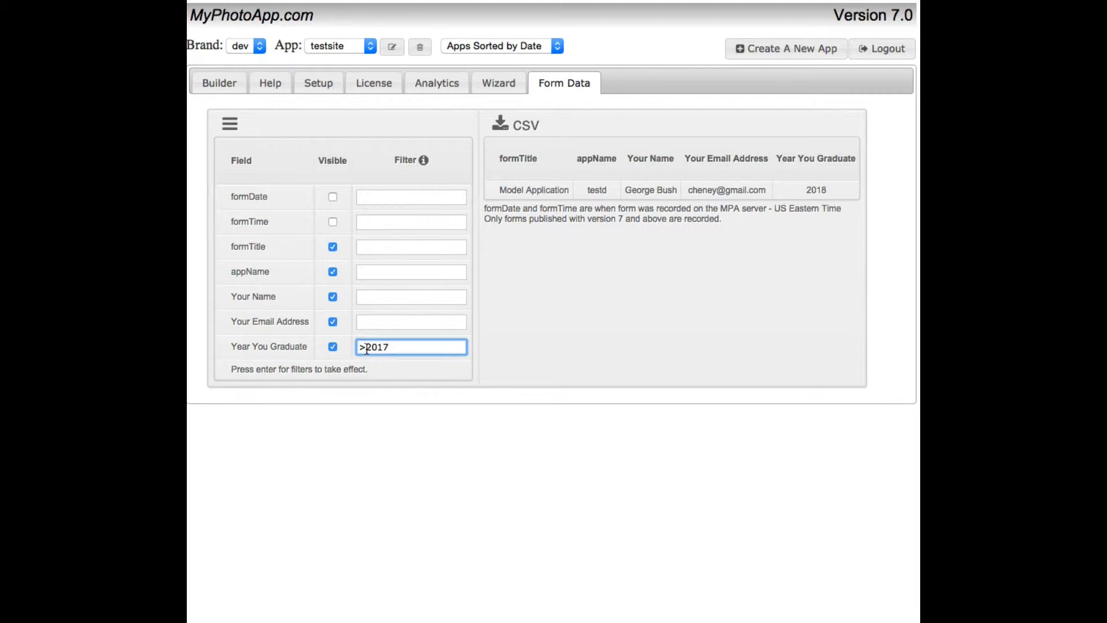
pyautogui.write('=')
pyautogui.press('Return')
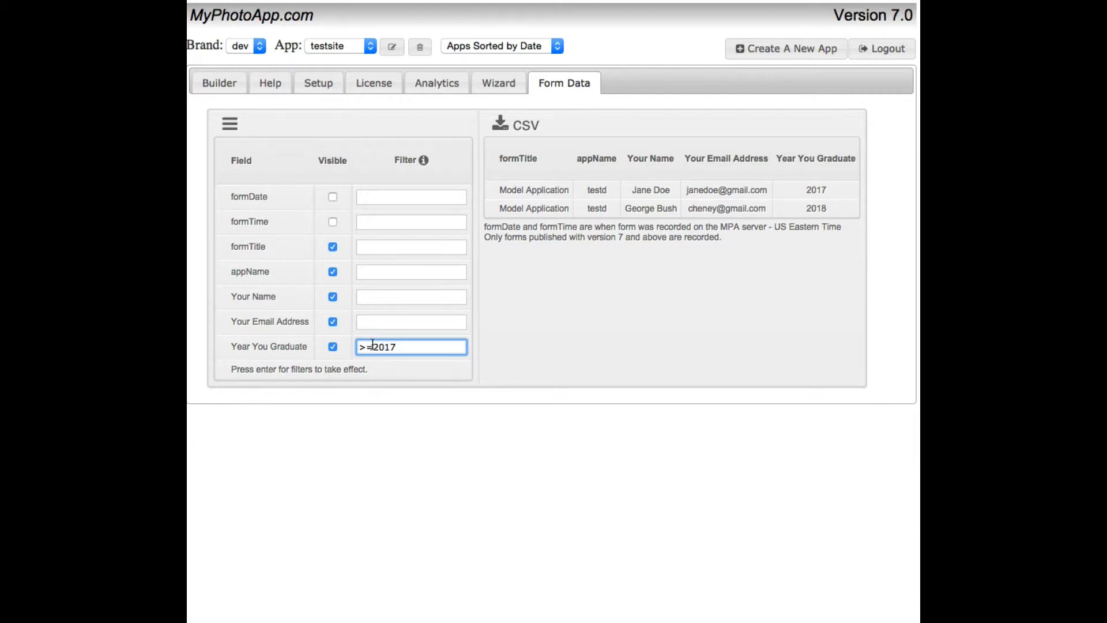
# - Apply <2017 as the Year You Graduate filter, and widen it to <=2017
pyautogui.moveTo(373, 345); pyautogui.dragTo(341, 341)
pyautogui.write('<')
pyautogui.press('Return')
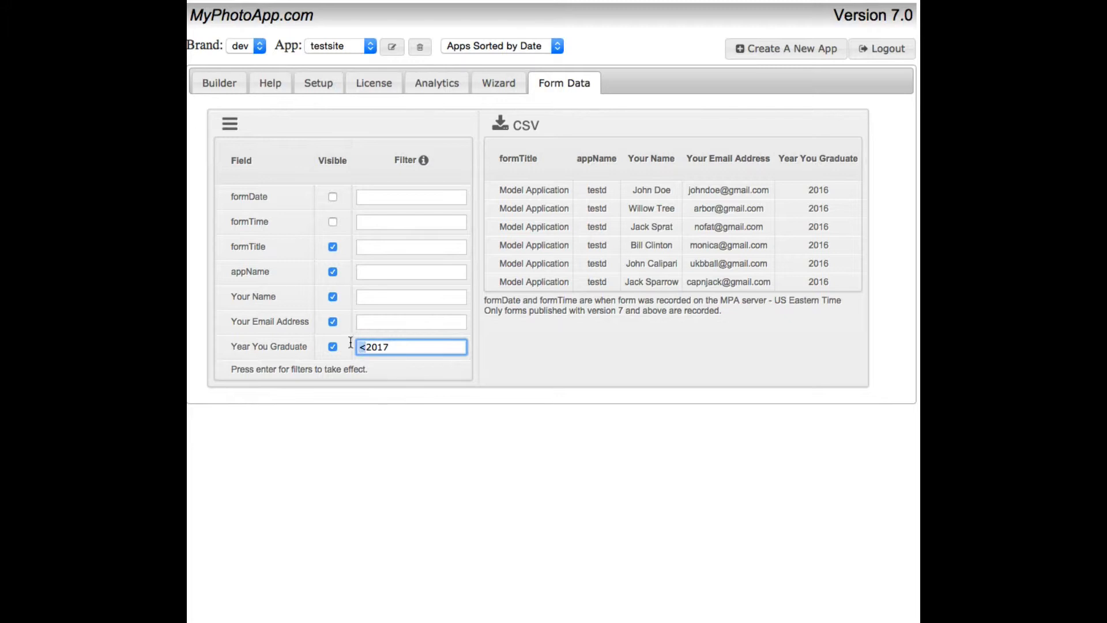
pyautogui.write('=')
pyautogui.press('Return')
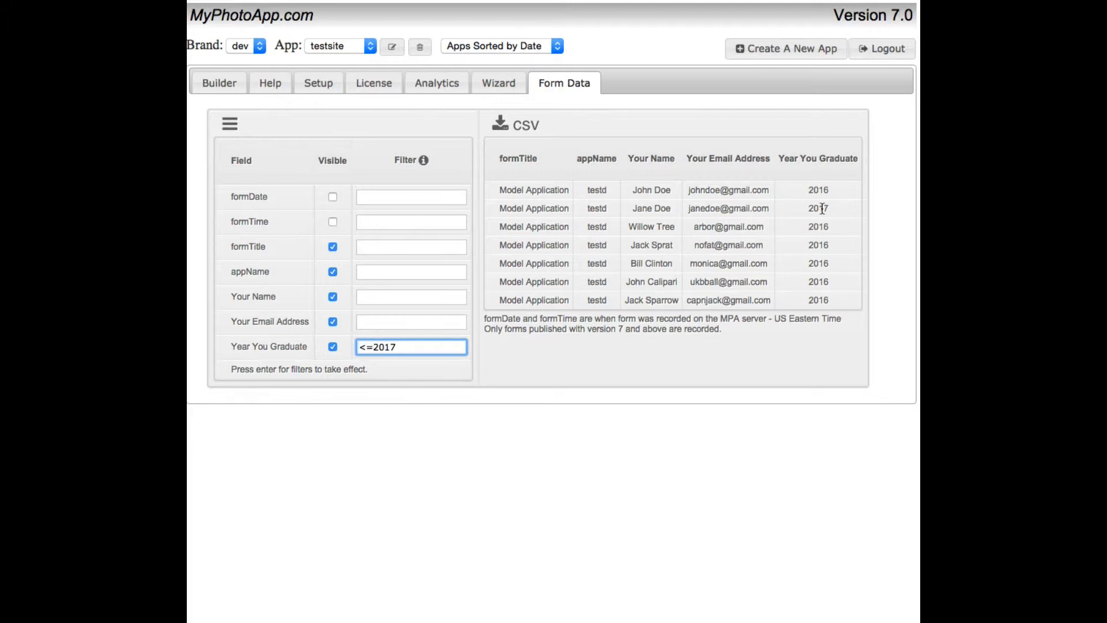
# - Filter the form records with !=2017 on Year You Graduate to exclude that year
pyautogui.moveTo(374, 346); pyautogui.dragTo(344, 345)
pyautogui.press('BackSpace')
pyautogui.write('!=')
pyautogui.press('Return')
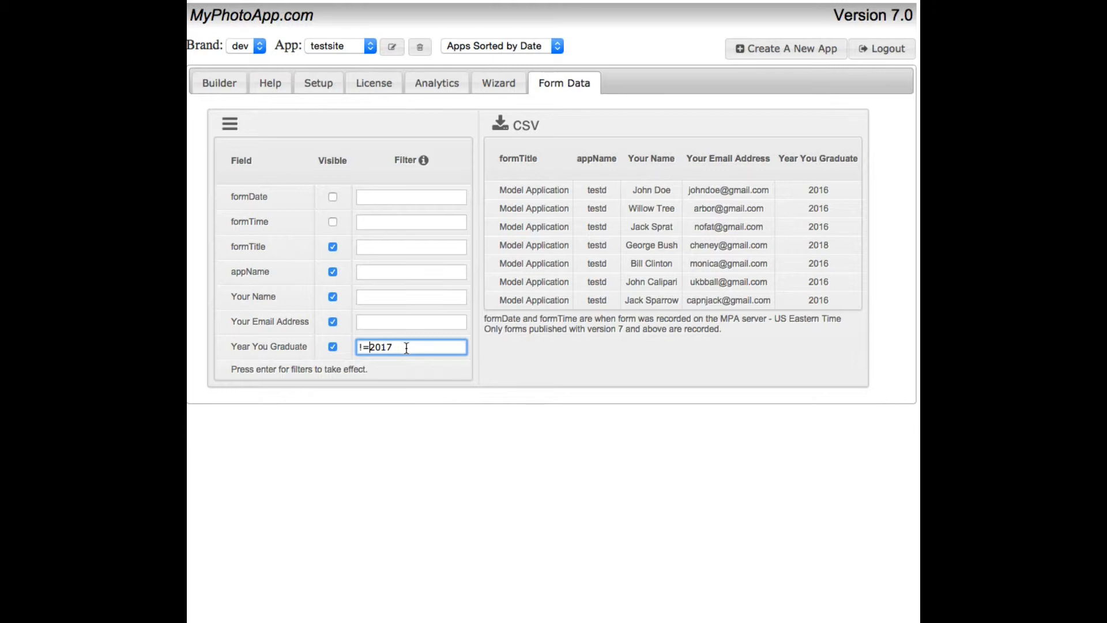
# - Clear the Year You Graduate filter and filter the records by Your Name with the value Bill Clinton
pyautogui.moveTo(407, 346); pyautogui.dragTo(347, 342)
pyautogui.press('BackSpace')
pyautogui.click(372, 297)
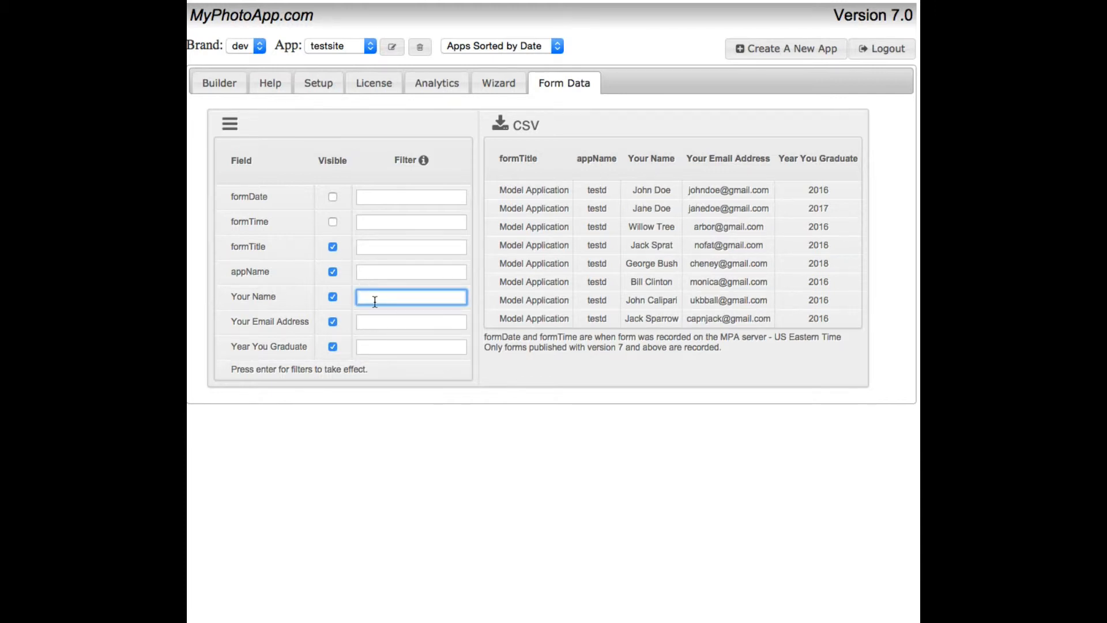
pyautogui.write('Bill Clinton')
pyautogui.press('Return')
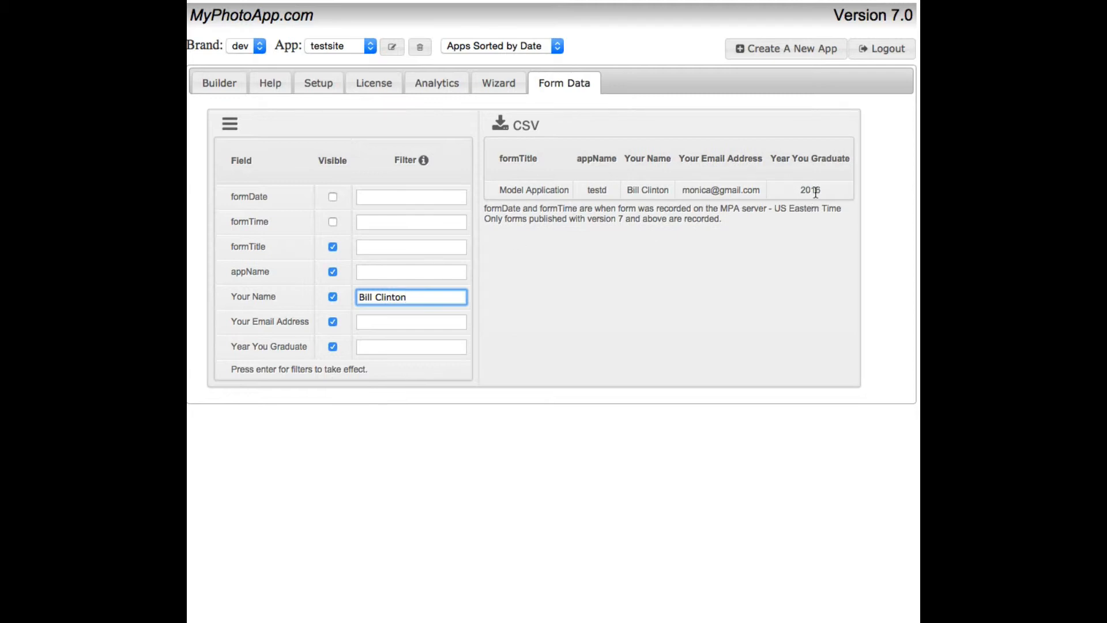
# - Combine the name filter with a Year You Graduate filter of 2017, and change that year to 2016
pyautogui.click(442, 353)
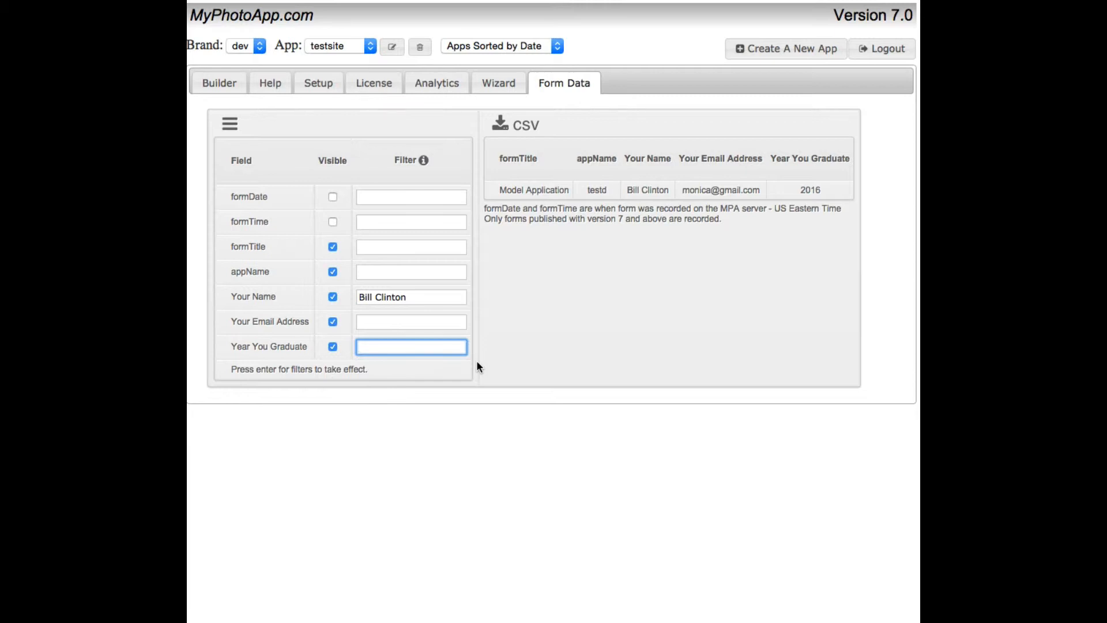
pyautogui.write('2017')
pyautogui.press('Return')
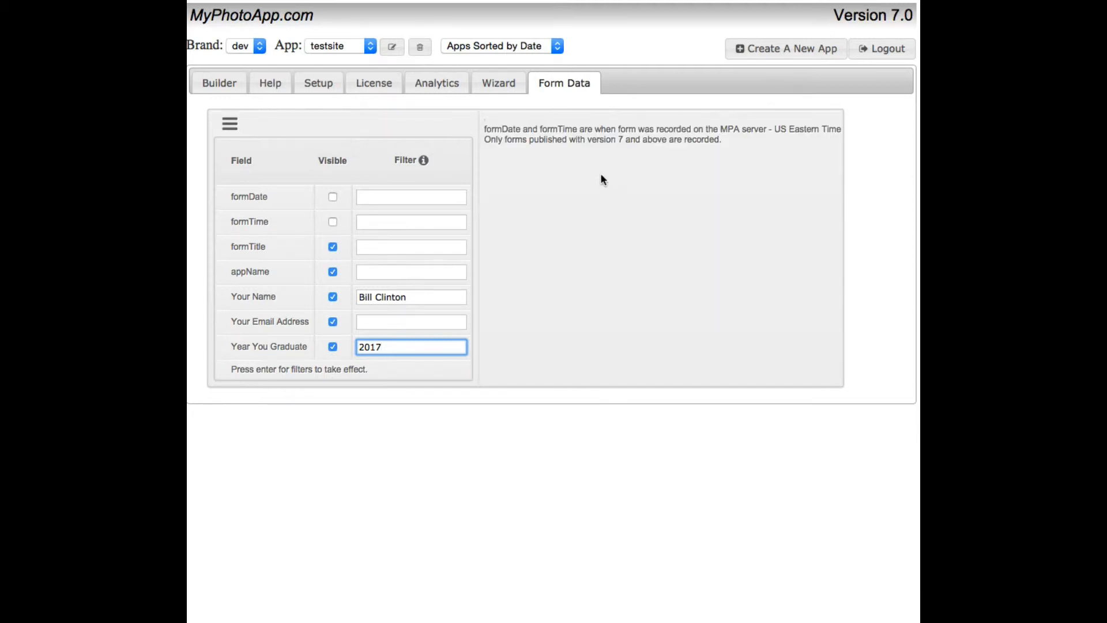
pyautogui.doubleClick(399, 352)
pyautogui.write('2016')
pyautogui.press('Return')
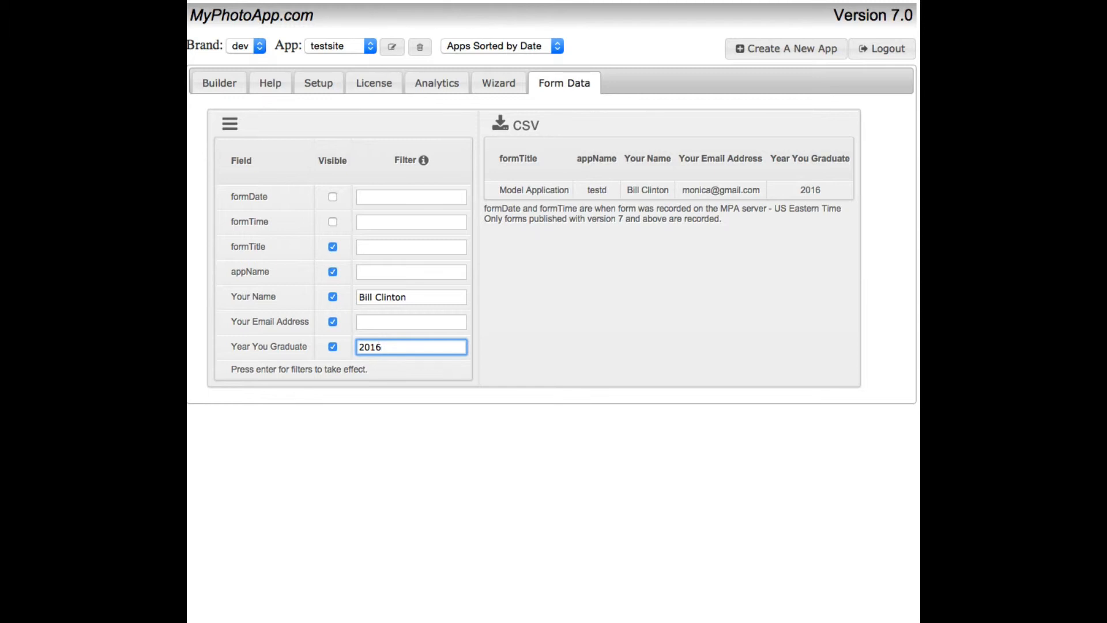
# - Review the regular expression notes in the filter help, and clear the Year You Graduate and Your Name filters
pyautogui.click(424, 161)
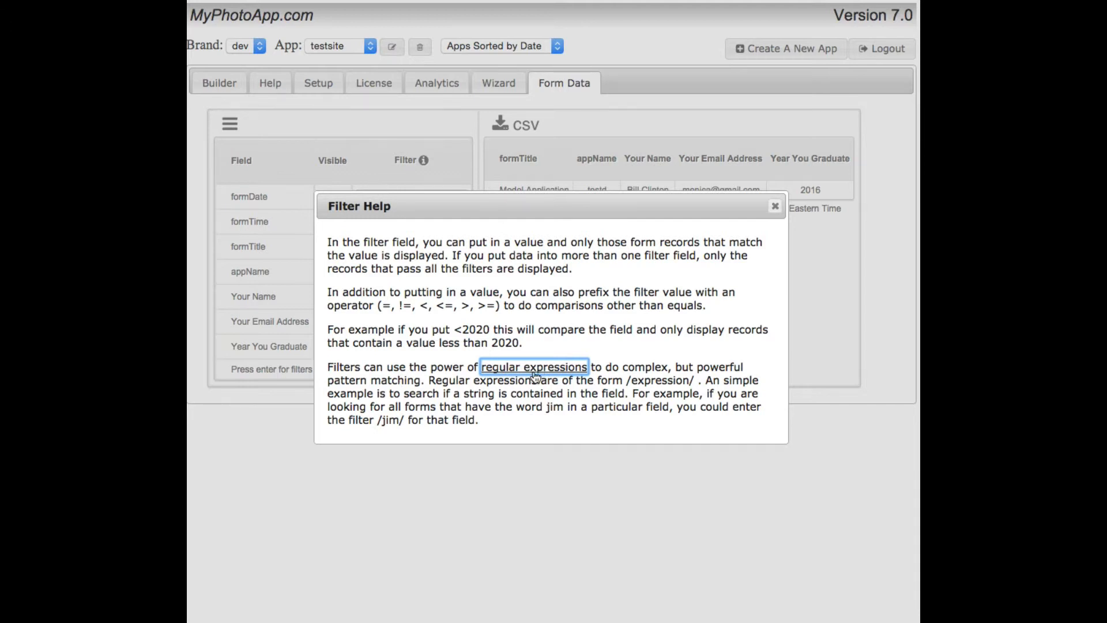
pyautogui.click(774, 208)
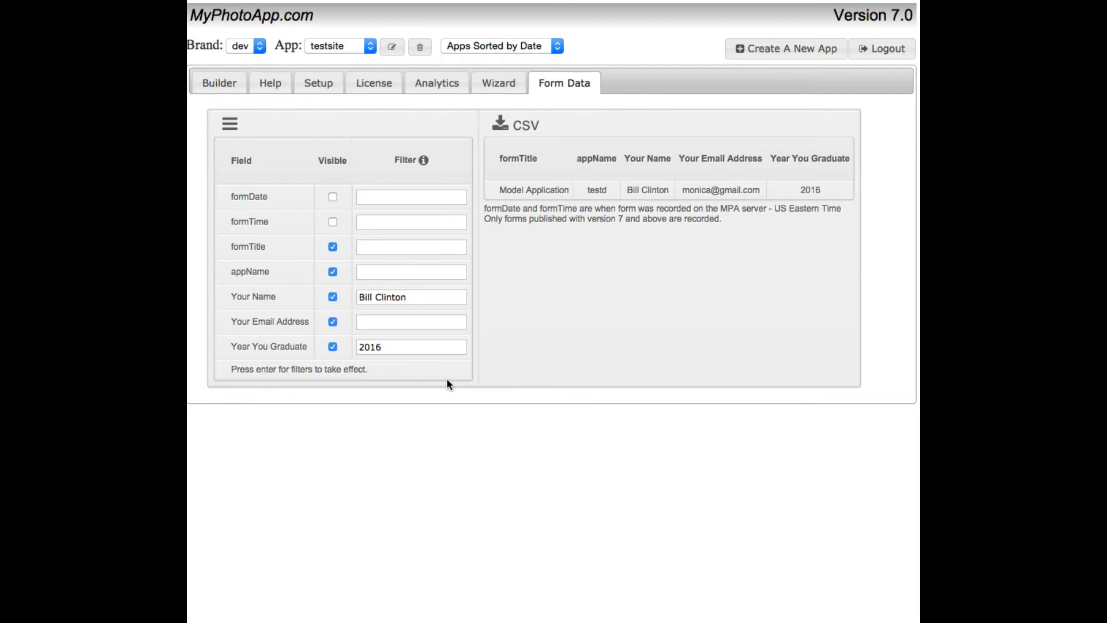
pyautogui.moveTo(399, 348); pyautogui.dragTo(321, 341)
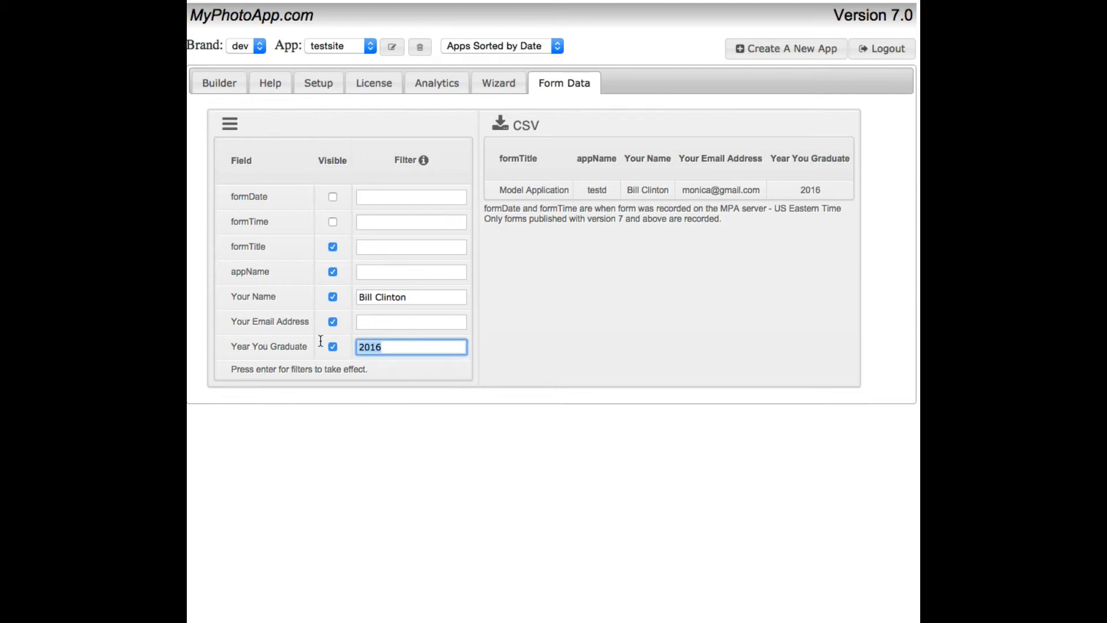
pyautogui.press('BackSpace')
pyautogui.click(420, 294)
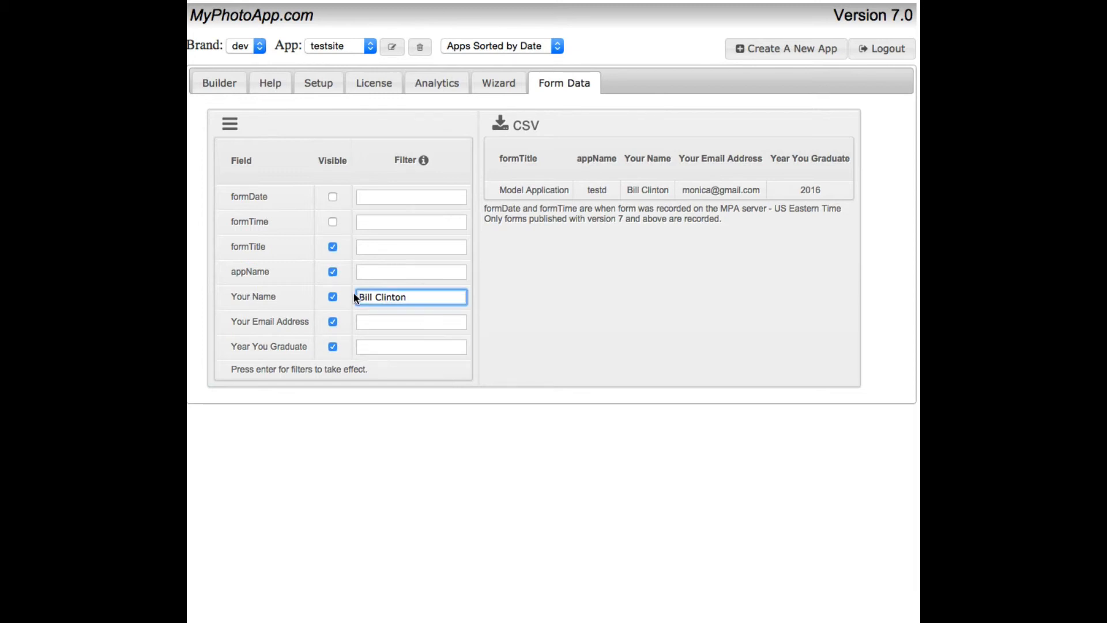
pyautogui.moveTo(422, 296); pyautogui.dragTo(322, 283)
pyautogui.press('BackSpace')
pyautogui.press('Return')
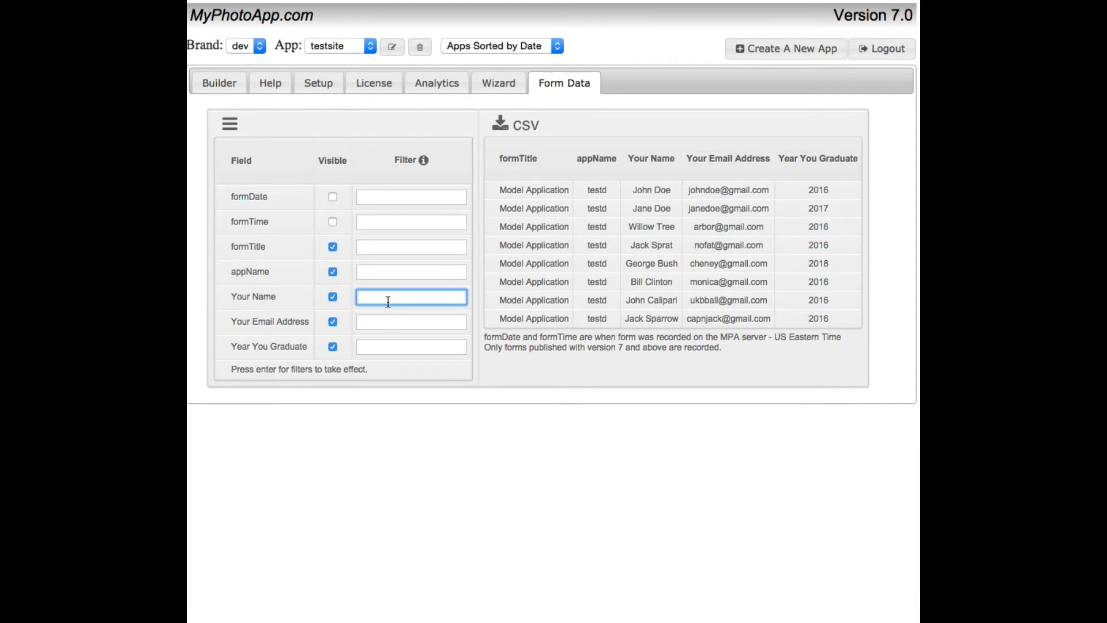
# - Filter Your Name with the regular expression /jack/, and extend it to /jack|bill/
pyautogui.write('J')
pyautogui.write('jack/')
pyautogui.press('Return')
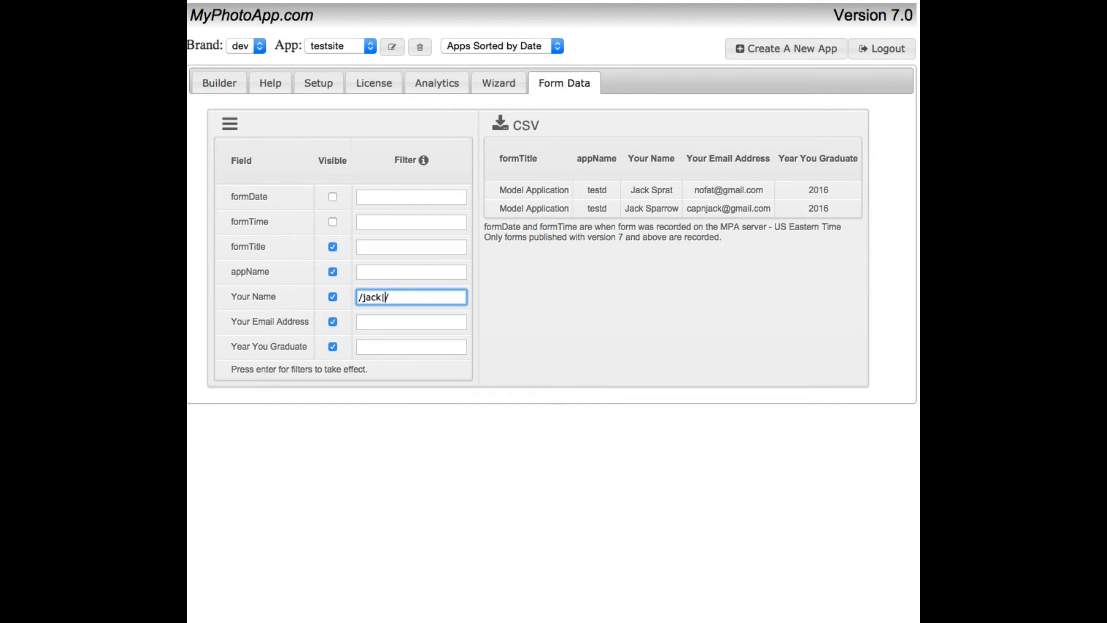
pyautogui.write('bill')
pyautogui.press('Return')
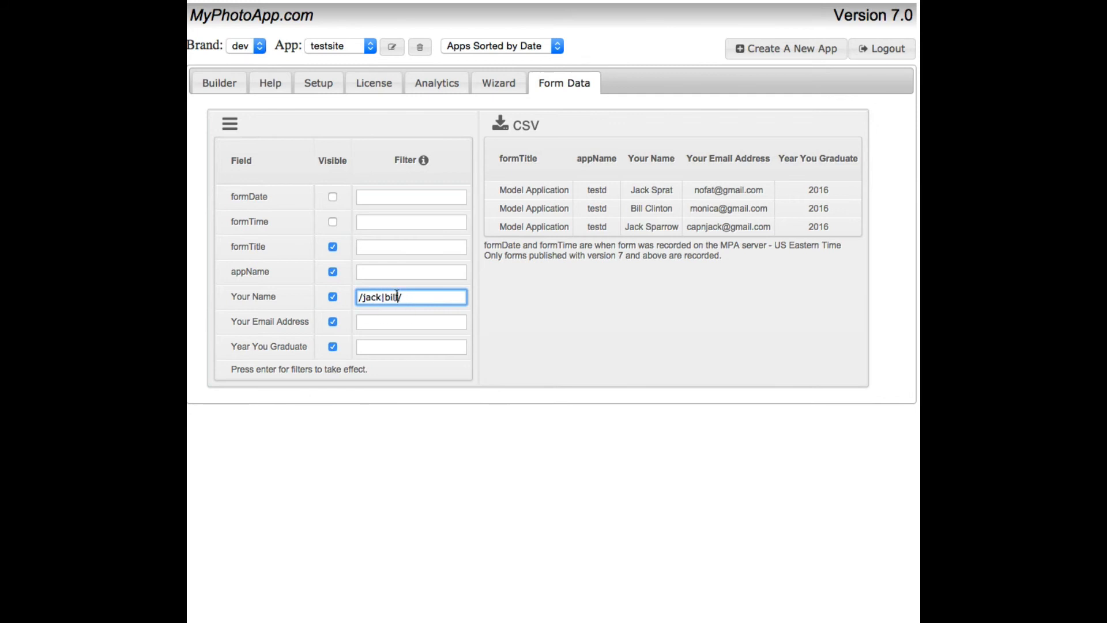
# - Replace the Your Name filter with the regular expression /clinton/ and apply it
pyautogui.moveTo(399, 296); pyautogui.dragTo(353, 297)
pyautogui.write('/clinton/')
pyautogui.press('Return')
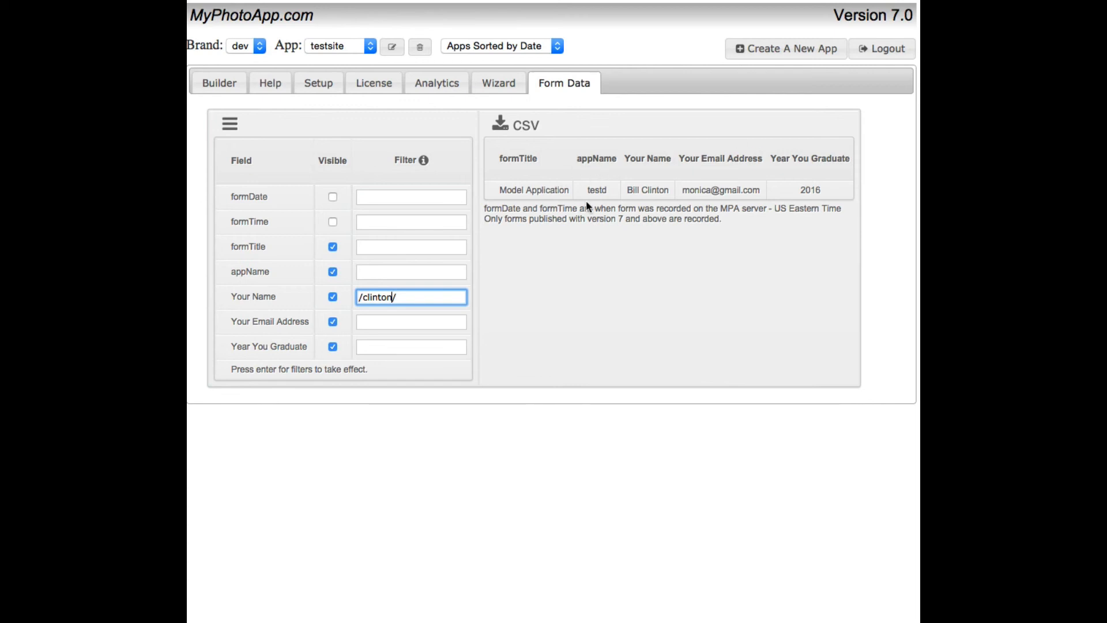
# - Clear the Your Name filter and download the form records as a CSV file
pyautogui.moveTo(404, 297); pyautogui.dragTo(358, 297)
pyautogui.press('BackSpace')
pyautogui.click(404, 322)
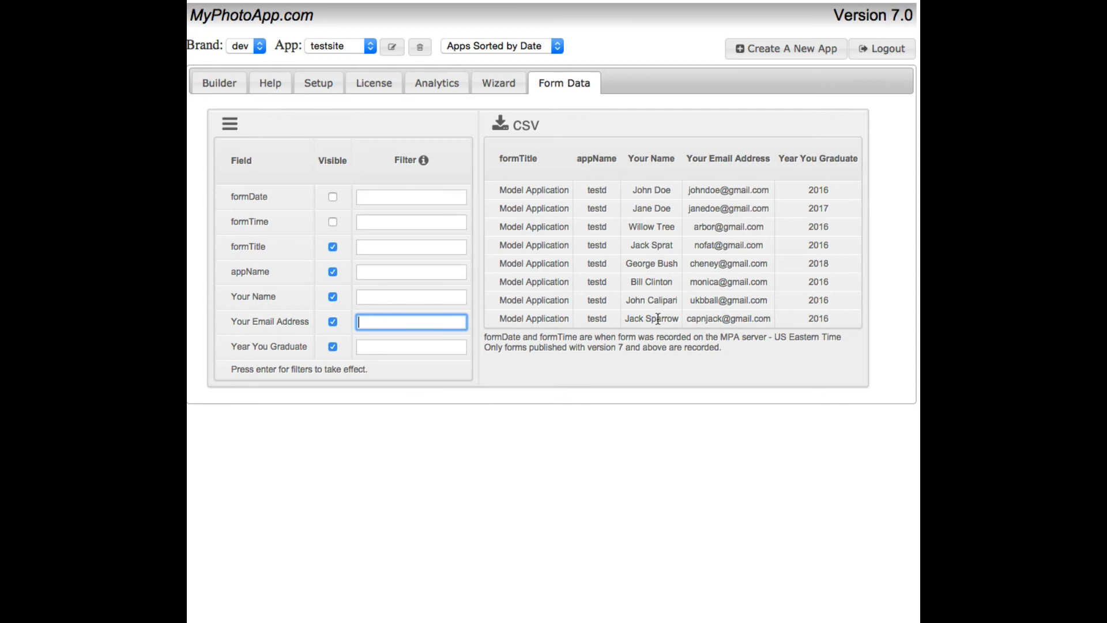
pyautogui.click(499, 122)
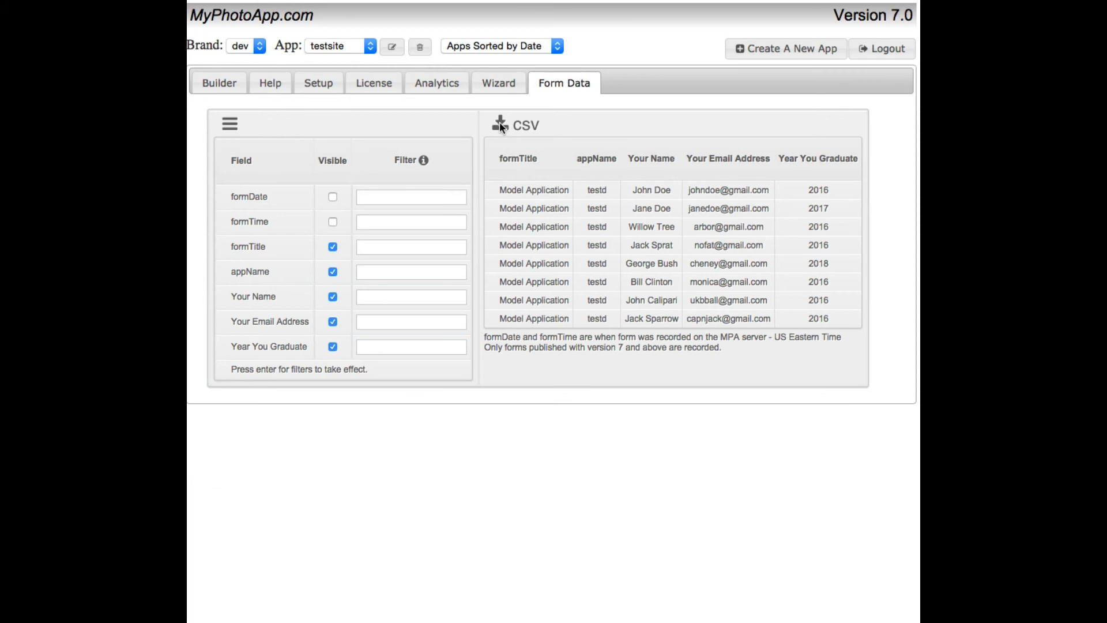